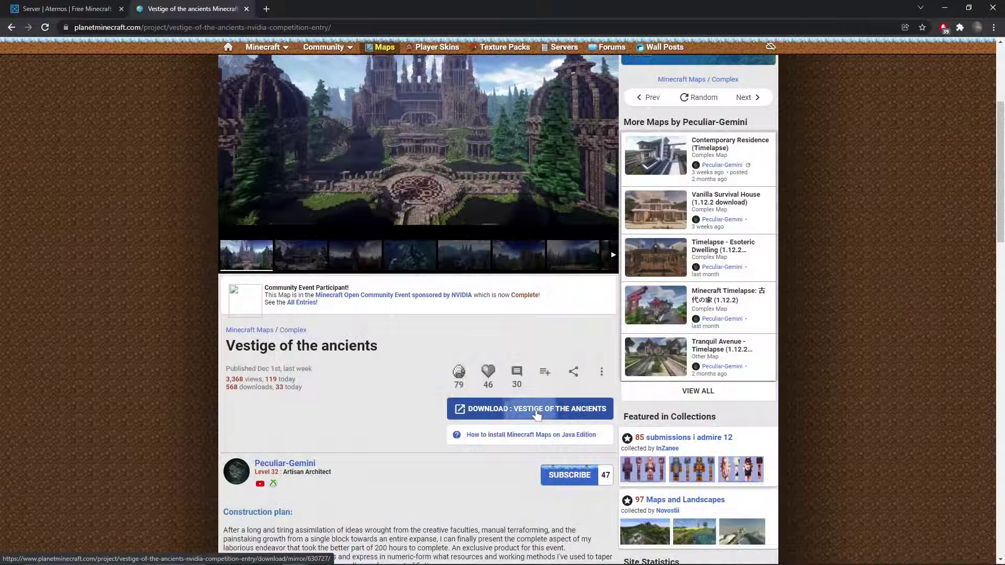
# - Download the Vestige of the Ancients map (Nvidia Event.rar) via its MediaFire page
pyautogui.click(538, 416)
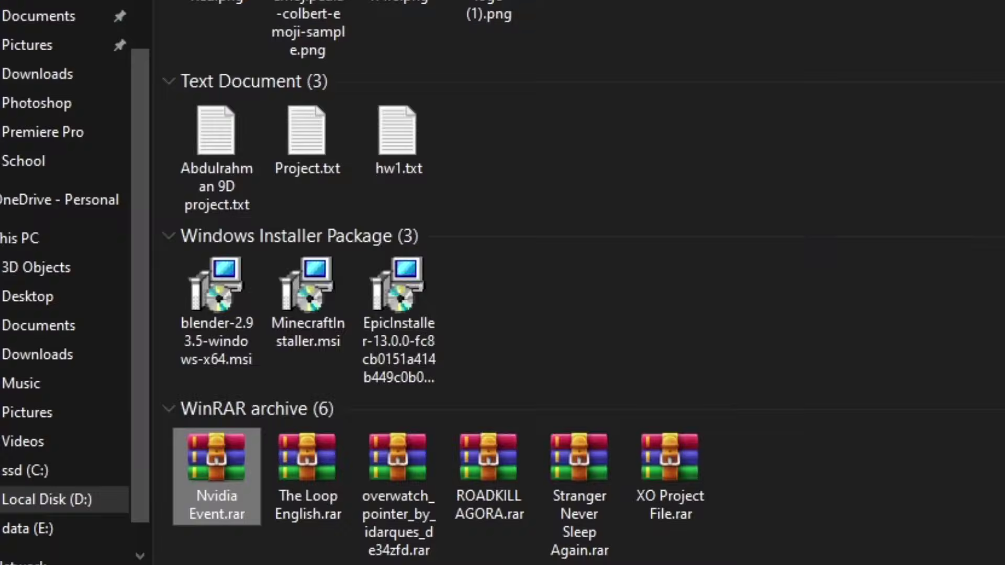
# - Extract Nvidia Event.rar with 7-Zip into an 'Nvidia Event' folder
pyautogui.rightClick(244, 487)
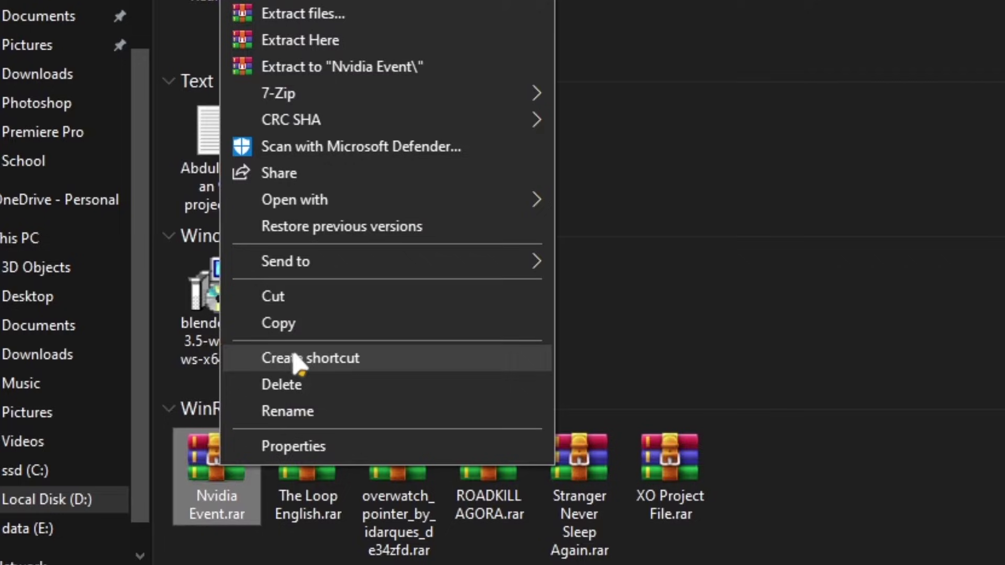
pyautogui.moveTo(278, 94)
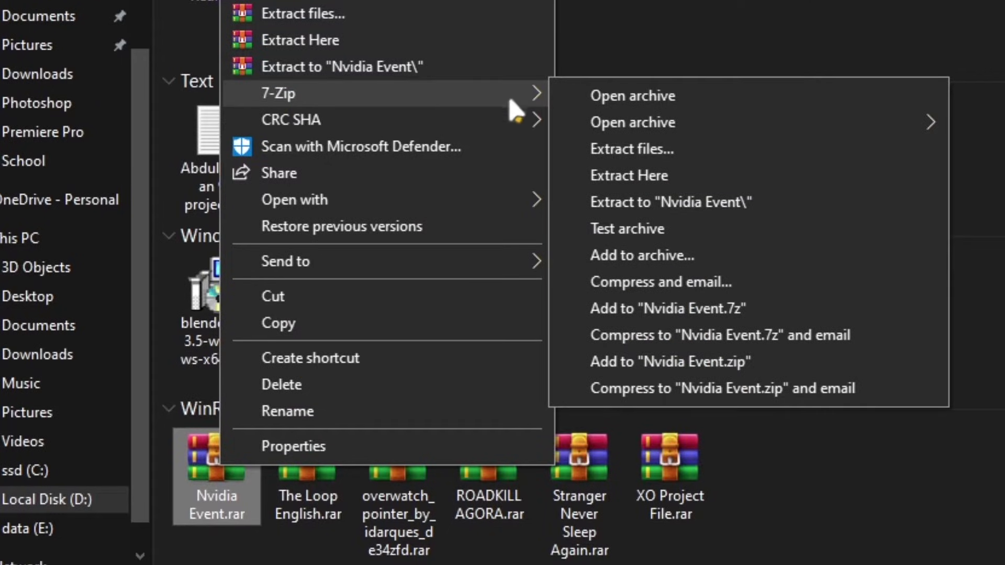
pyautogui.click(704, 205)
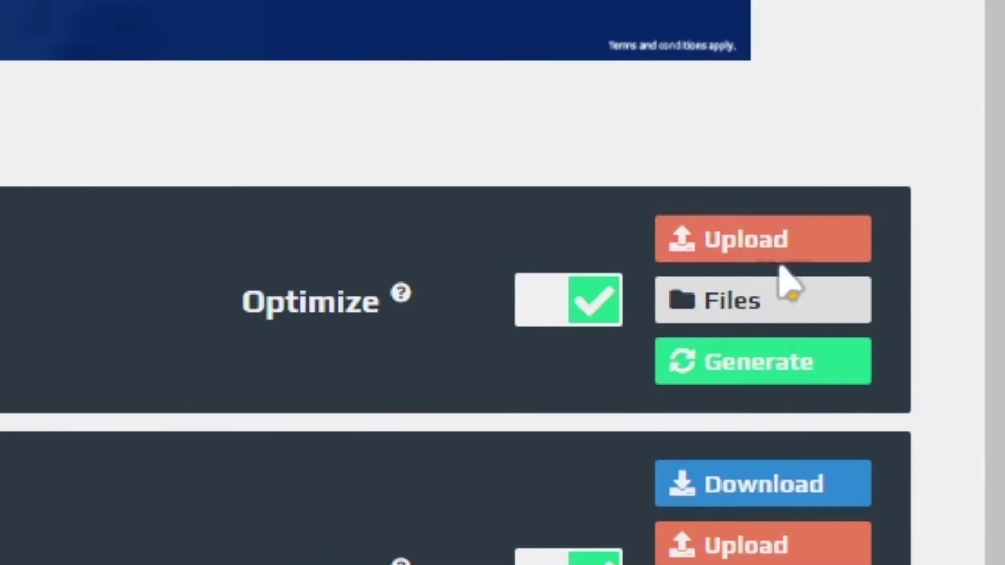
# - Upload the Save\Vestige Of The Ancients folder (185 files) to replace the Aternos 'world'
pyautogui.click(736, 219)
pyautogui.click(736, 228)
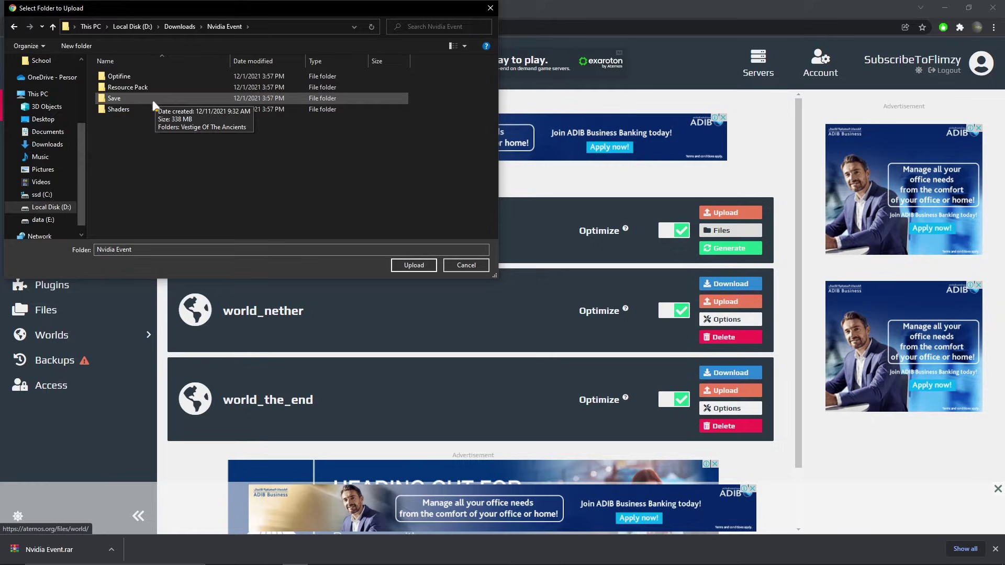
pyautogui.click(147, 78)
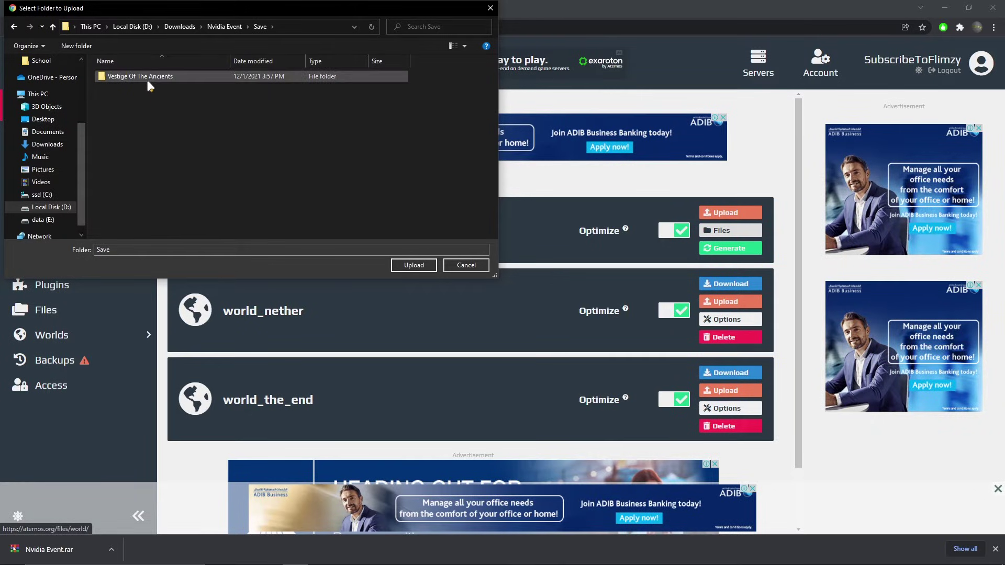
pyautogui.click(413, 266)
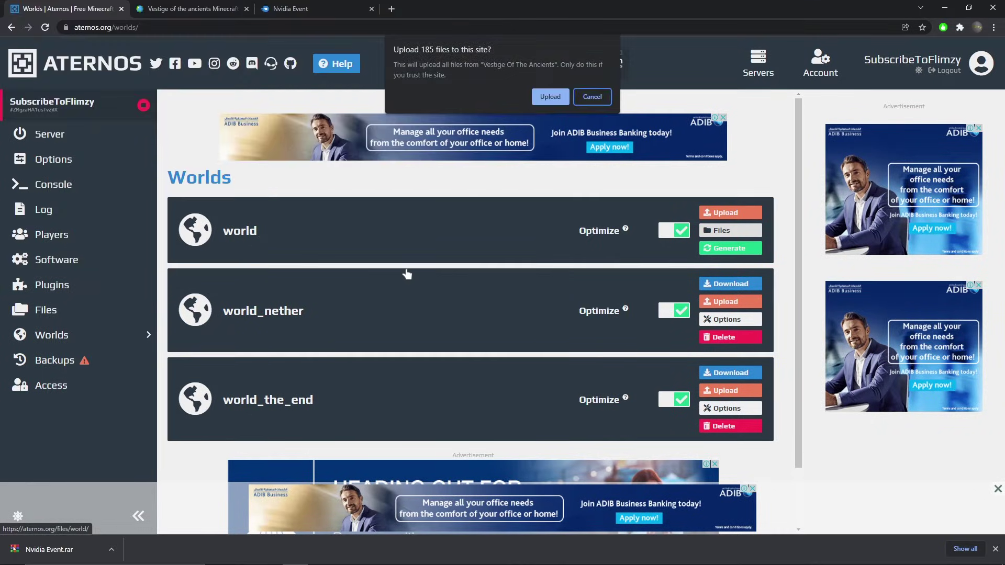
pyautogui.click(550, 98)
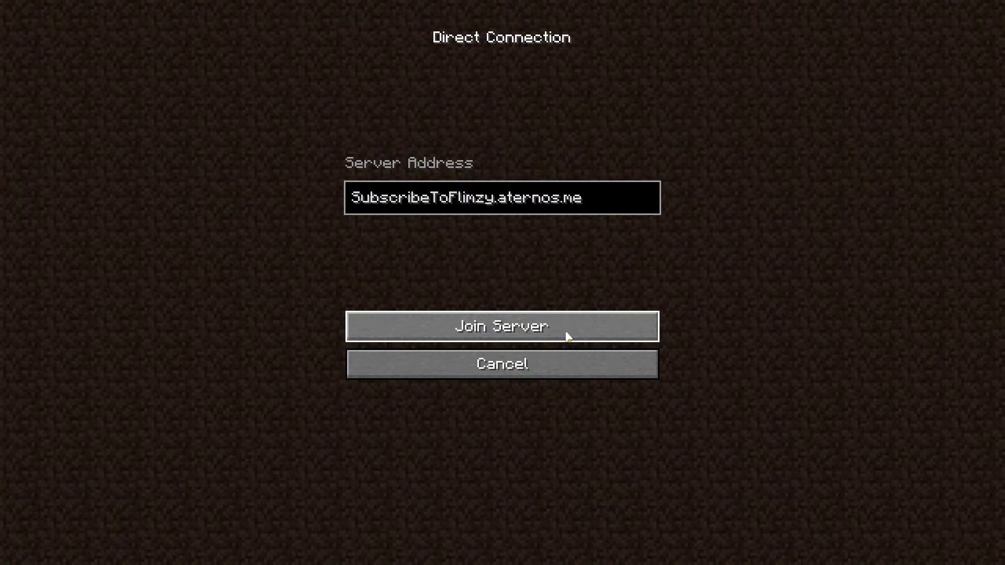
# - Join SubscribeToFlimzy.aternos.me from Minecraft's Direct Connection screen
pyautogui.click(567, 337)
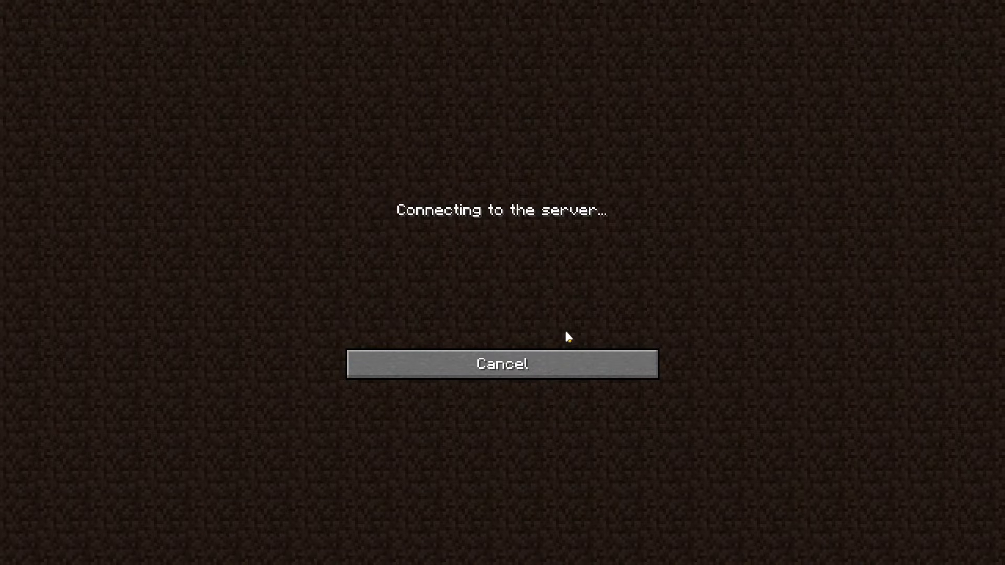